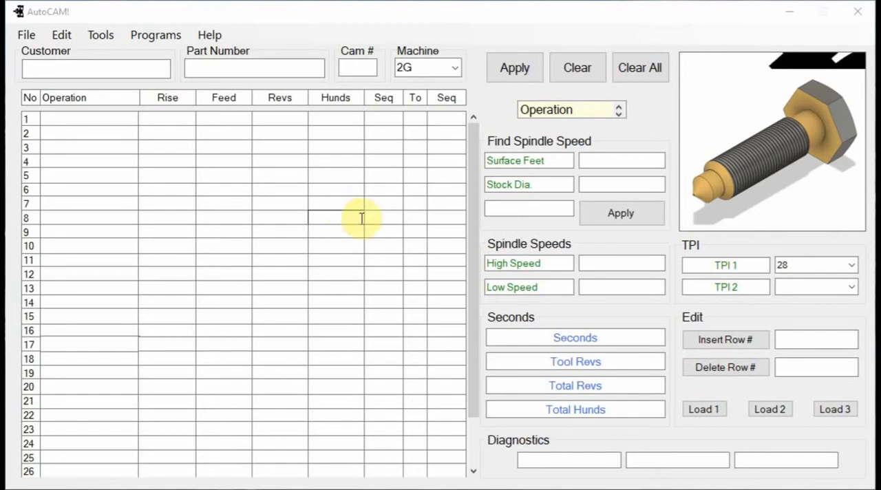
Add the operations Feed Stock, Index, Boxturn and Index to rows 1 through 4 of the cam table.
{"action": "left_click", "coordinate": [556, 112]}
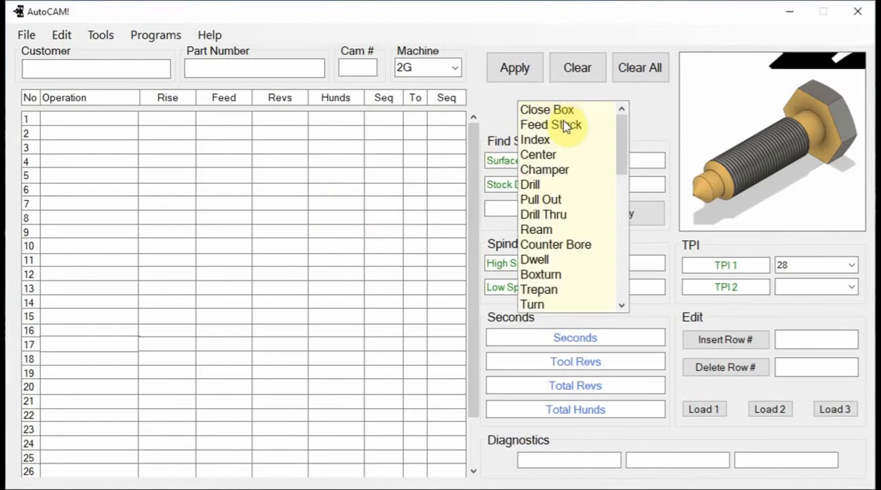
{"action": "left_click", "coordinate": [564, 127]}
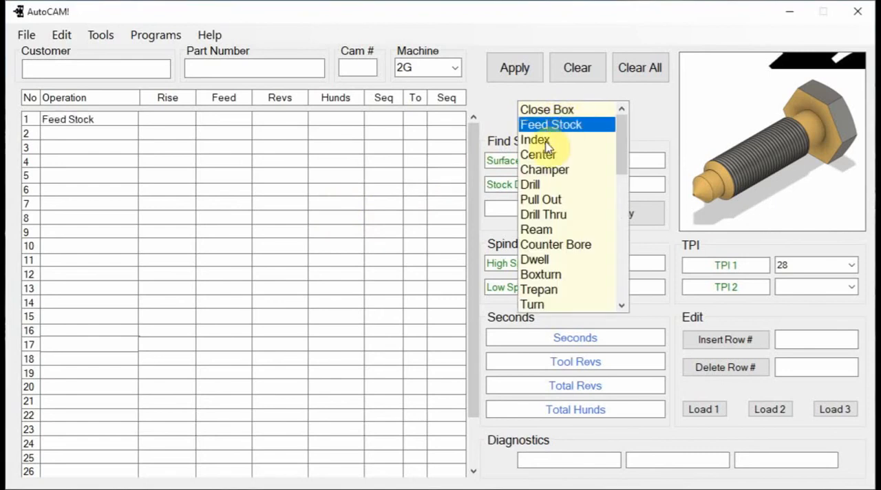
{"action": "left_click", "coordinate": [544, 141]}
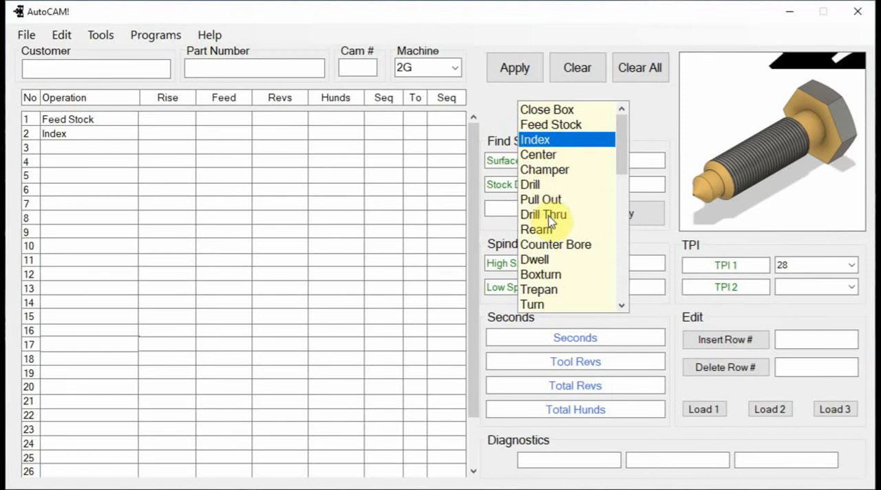
{"action": "scroll", "coordinate": [558, 247], "scroll_direction": "down", "scroll_amount": 3}
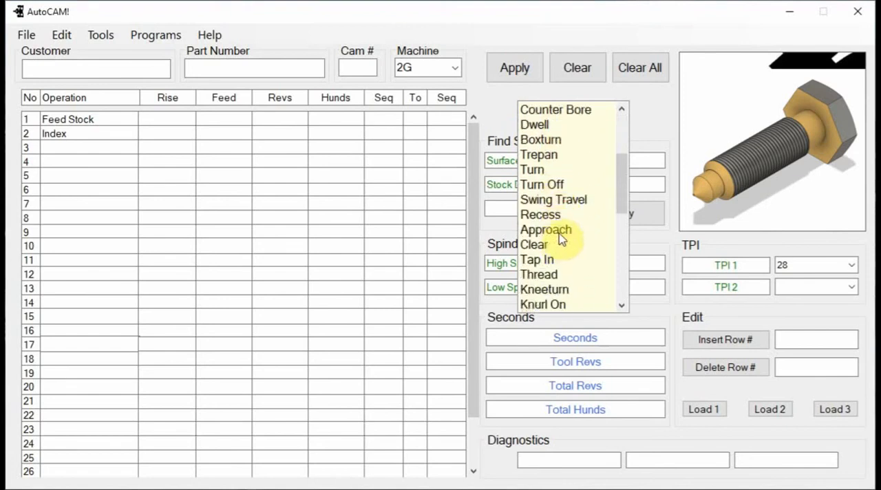
{"action": "left_click", "coordinate": [547, 142]}
{"action": "scroll", "coordinate": [559, 163], "scroll_direction": "up", "scroll_amount": 3}
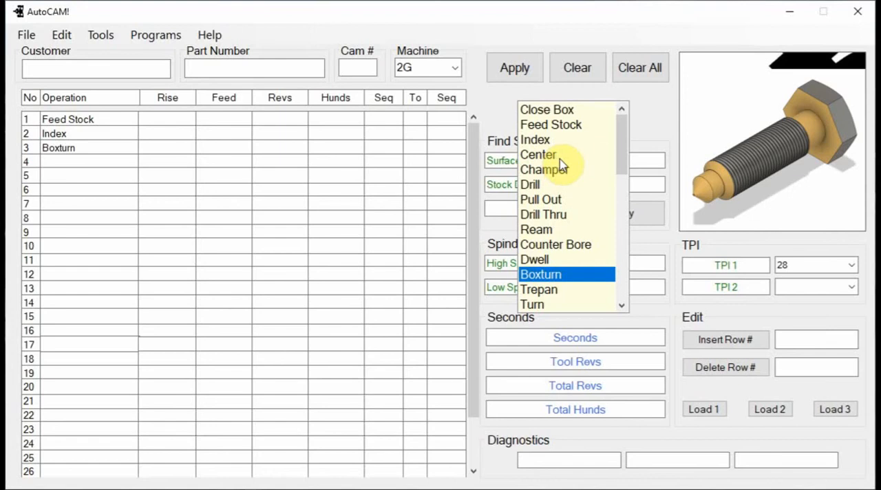
{"action": "left_click", "coordinate": [550, 141]}
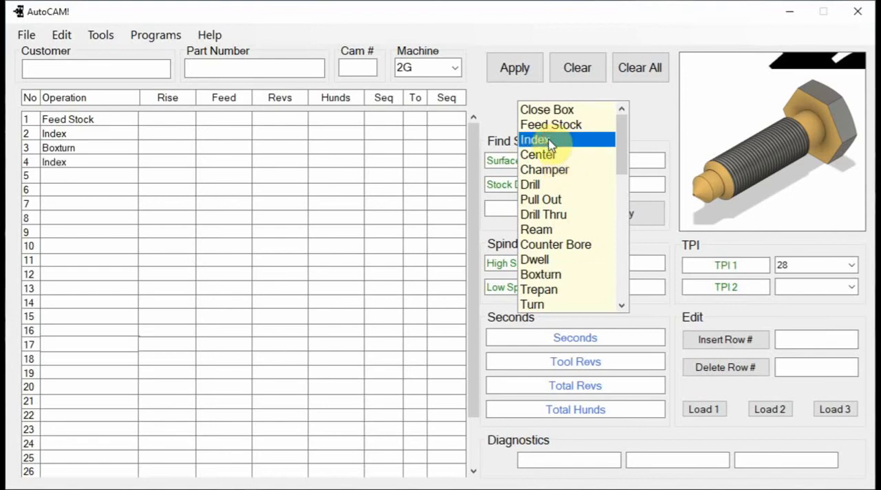
Add the front cross-slide operations Approach, Fcs Form and Clear to rows 5 through 7.
{"action": "scroll", "coordinate": [585, 245], "scroll_direction": "down", "scroll_amount": 1}
{"action": "scroll", "coordinate": [584, 244], "scroll_direction": "down", "scroll_amount": 3}
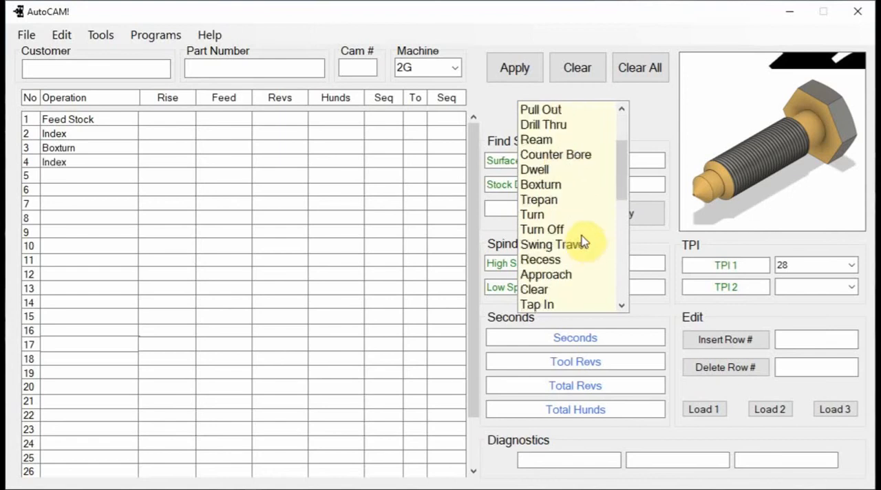
{"action": "left_click", "coordinate": [556, 232]}
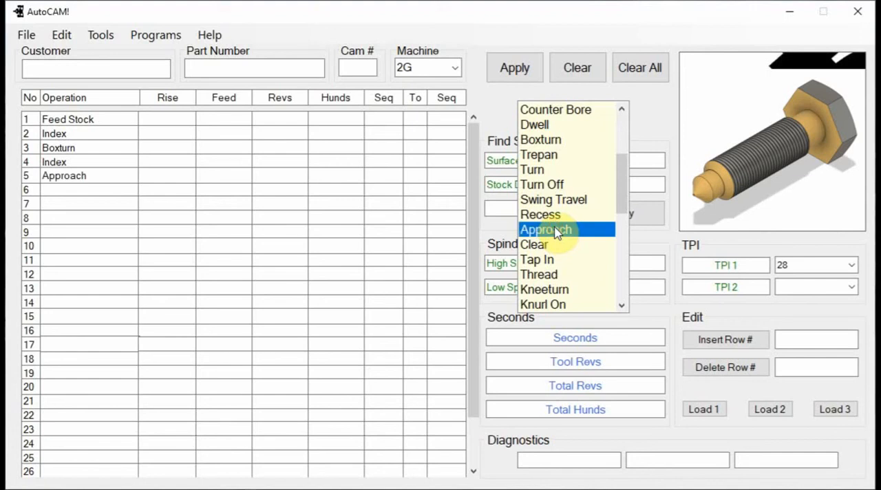
{"action": "scroll", "coordinate": [566, 249], "scroll_direction": "down", "scroll_amount": 6}
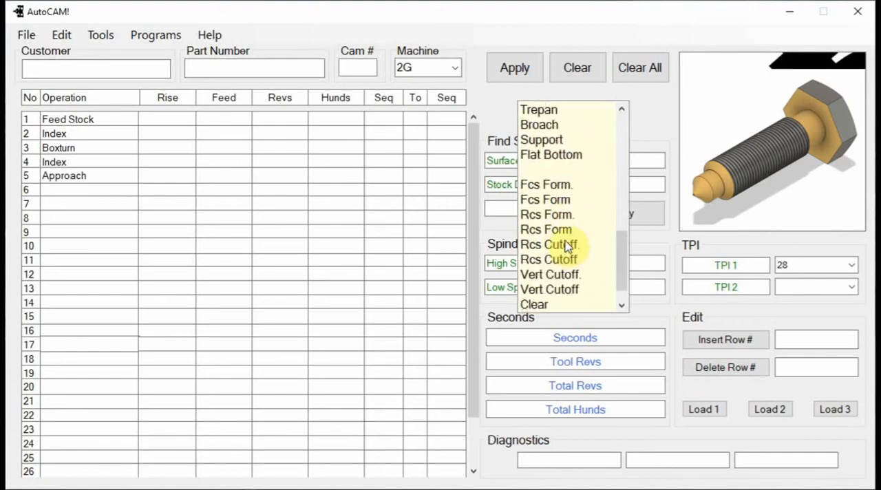
{"action": "left_click", "coordinate": [550, 202]}
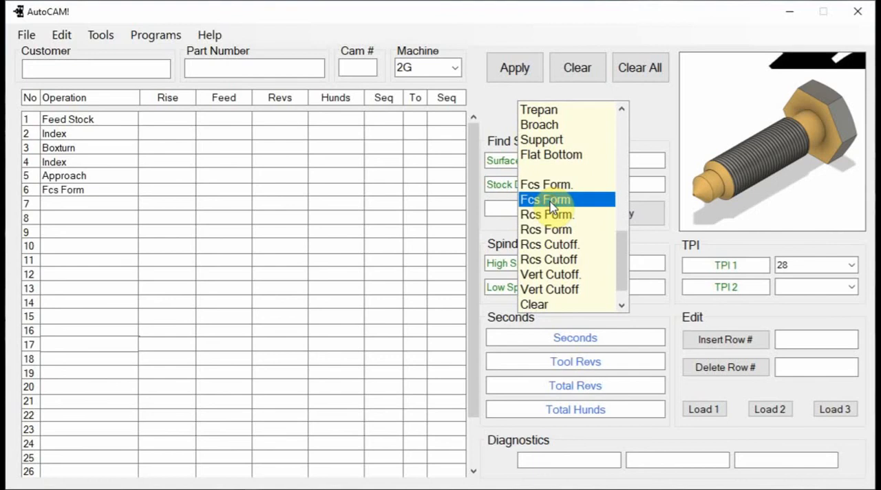
{"action": "left_click", "coordinate": [555, 304]}
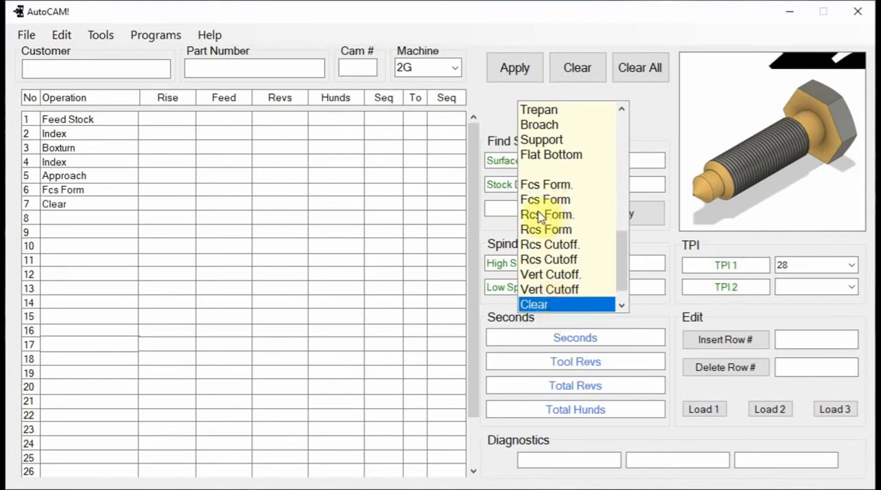
Add the operations Index, Thread and Index to rows 8 through 10.
{"action": "scroll", "coordinate": [543, 213], "scroll_direction": "up", "scroll_amount": 10}
{"action": "left_click", "coordinate": [536, 142]}
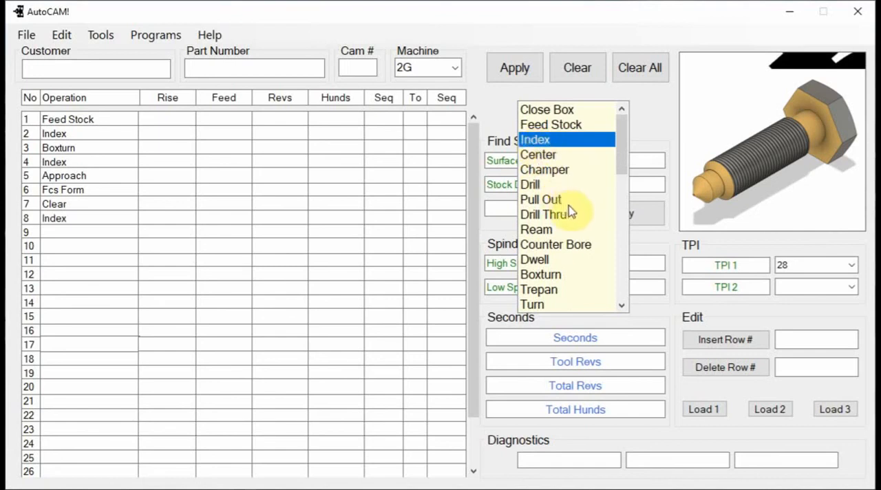
{"action": "scroll", "coordinate": [569, 242], "scroll_direction": "down", "scroll_amount": 1}
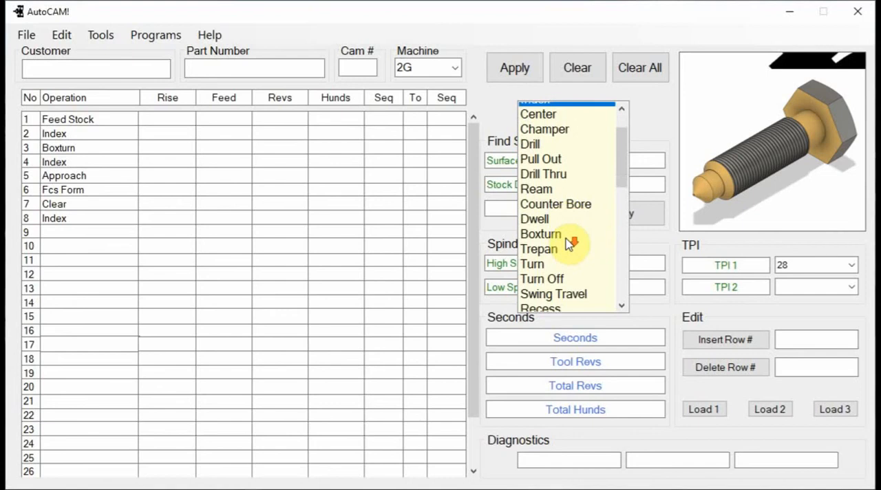
{"action": "scroll", "coordinate": [568, 242], "scroll_direction": "down", "scroll_amount": 2}
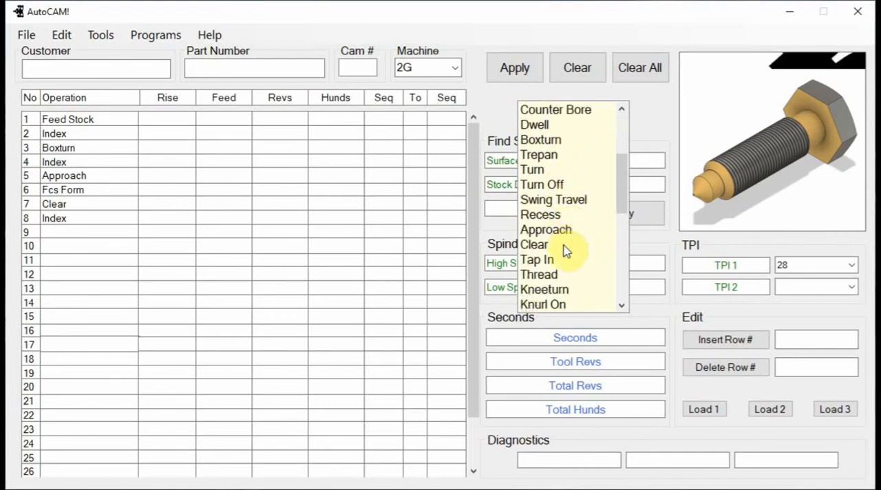
{"action": "left_click", "coordinate": [555, 274]}
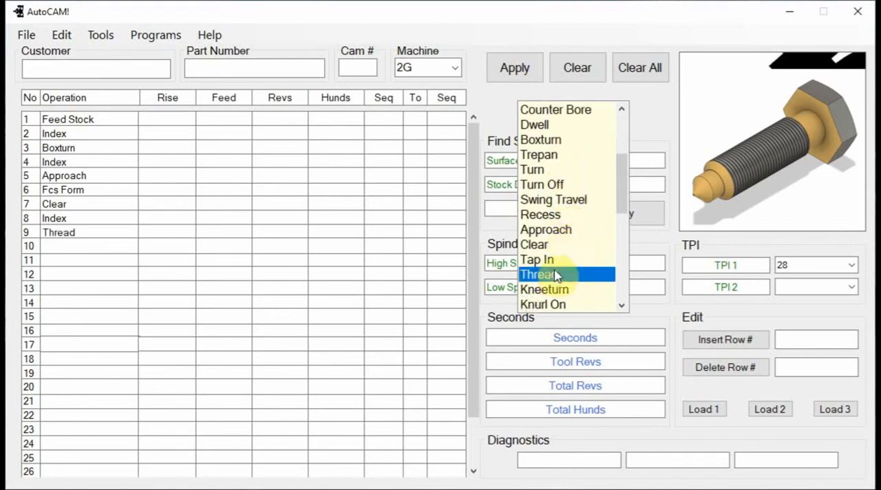
{"action": "scroll", "coordinate": [578, 221], "scroll_direction": "up", "scroll_amount": 3}
{"action": "left_click", "coordinate": [554, 140]}
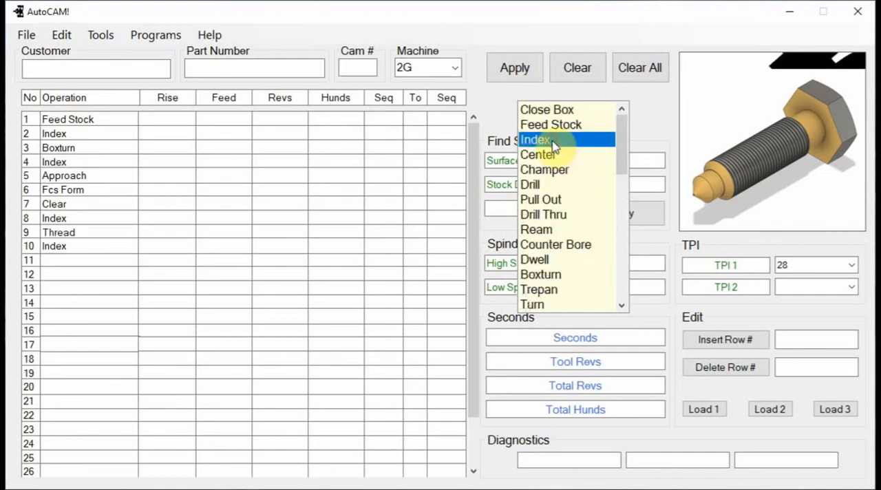
Leave row 11 as a blank separator and add an Approach operation in row 12.
{"action": "scroll", "coordinate": [574, 191], "scroll_direction": "down", "scroll_amount": 7}
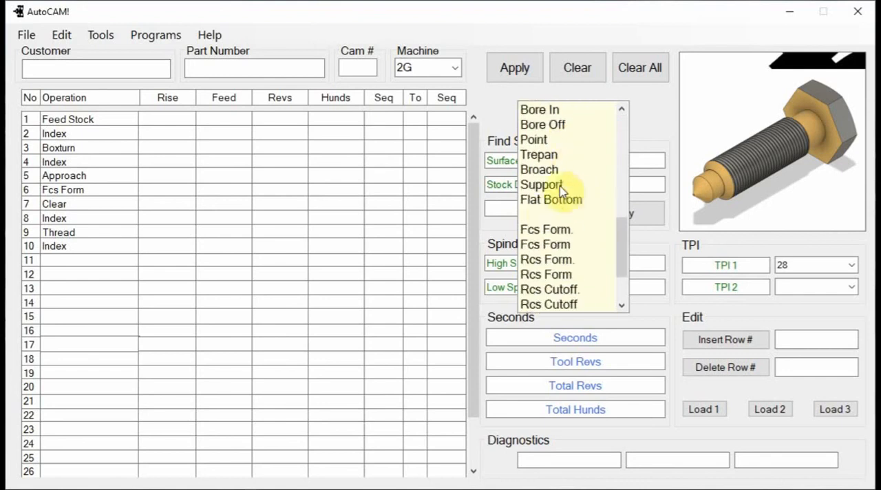
{"action": "left_click", "coordinate": [549, 214]}
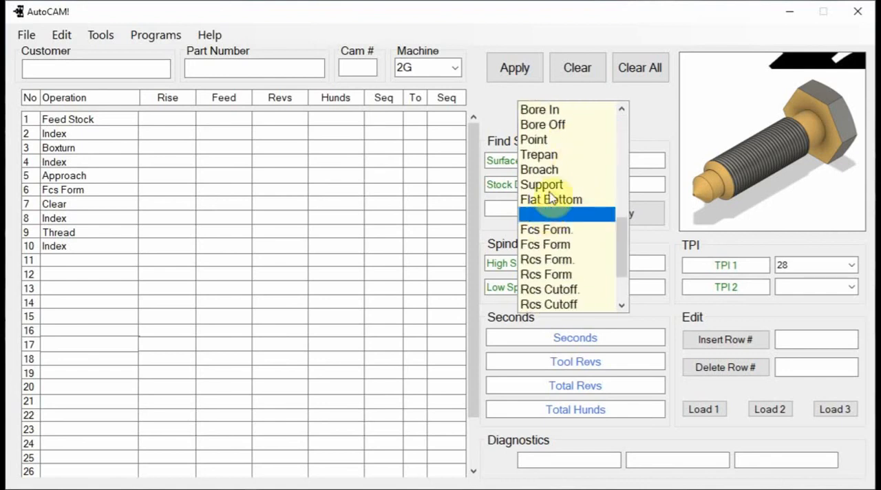
{"action": "scroll", "coordinate": [556, 186], "scroll_direction": "up", "scroll_amount": 2}
{"action": "scroll", "coordinate": [558, 186], "scroll_direction": "up", "scroll_amount": 1}
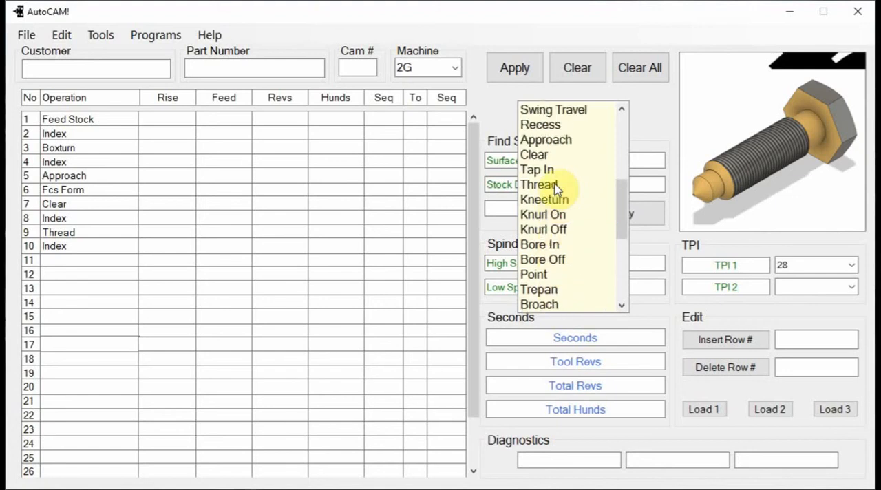
{"action": "left_click", "coordinate": [549, 140]}
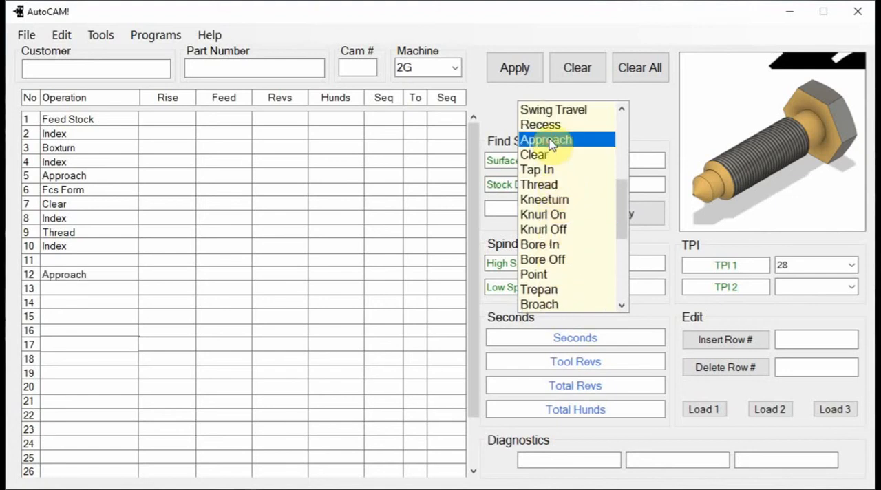
Add Rcs Form, Clear and Stop to rows 13 through 15, and close the operation list.
{"action": "scroll", "coordinate": [571, 218], "scroll_direction": "down", "scroll_amount": 1}
{"action": "scroll", "coordinate": [571, 216], "scroll_direction": "down", "scroll_amount": 2}
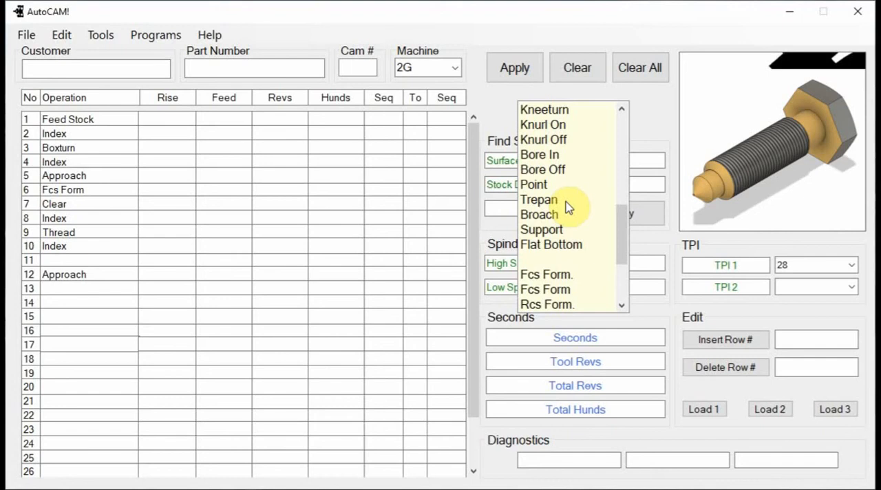
{"action": "scroll", "coordinate": [568, 200], "scroll_direction": "down", "scroll_amount": 3}
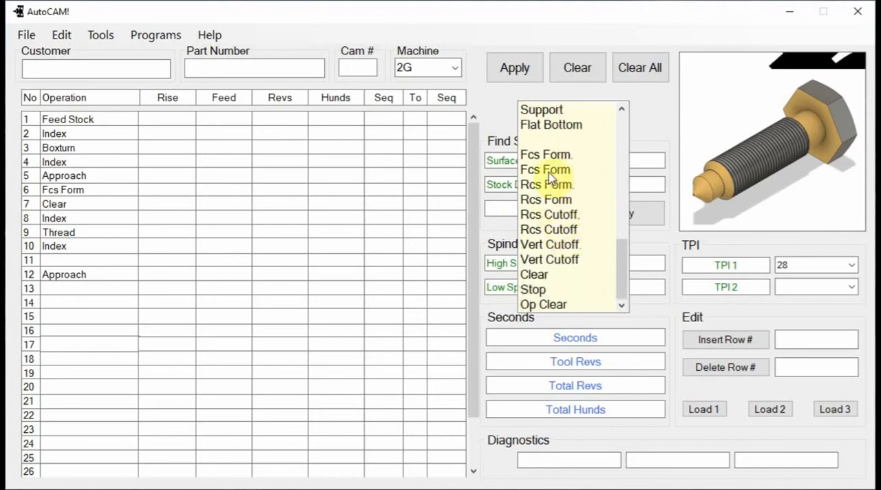
{"action": "left_click", "coordinate": [537, 200]}
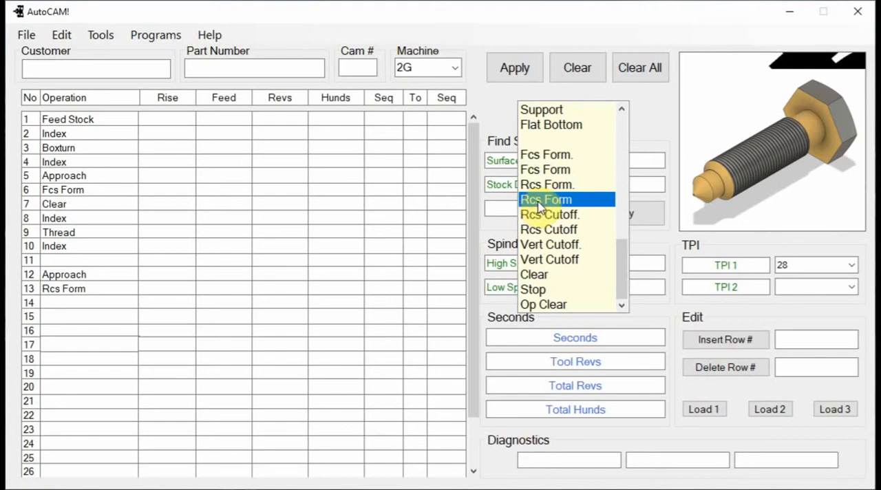
{"action": "scroll", "coordinate": [540, 210], "scroll_direction": "down", "scroll_amount": 1}
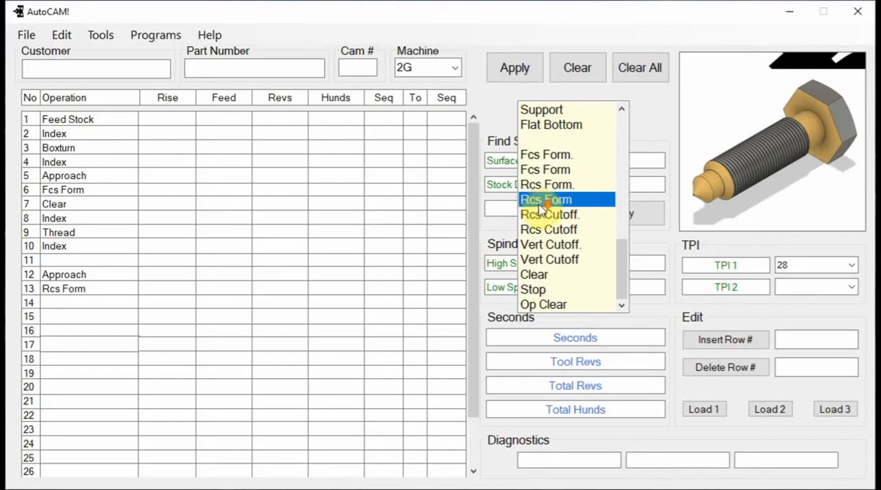
{"action": "left_click", "coordinate": [537, 274]}
{"action": "left_click", "coordinate": [542, 290]}
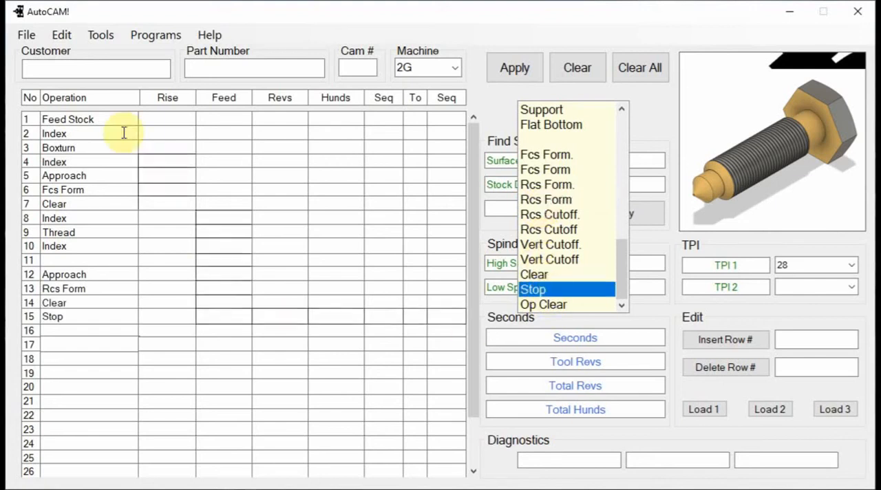
{"action": "left_click_drag", "start_coordinate": [621, 269], "coordinate": [621, 123]}
{"action": "left_click", "coordinate": [560, 110]}
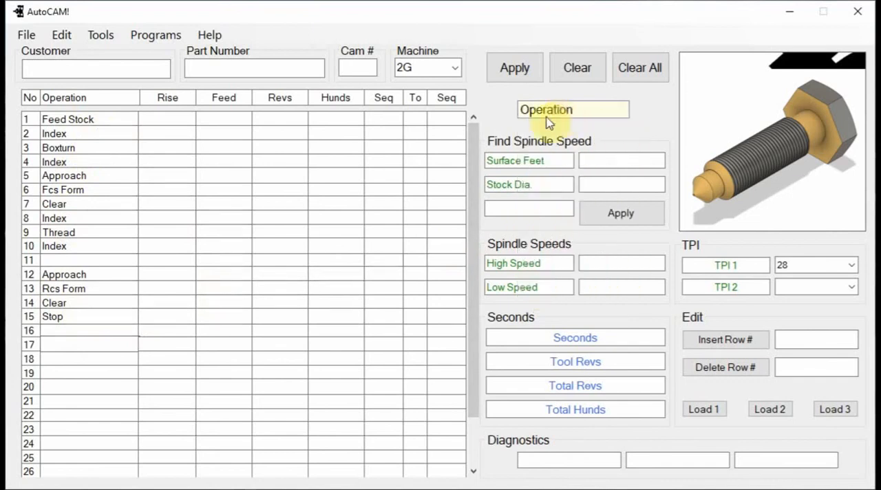
Enter a rise of 1.470 for the Boxturn operation and .225 for the Fcs Form operation.
{"action": "left_click", "coordinate": [159, 148]}
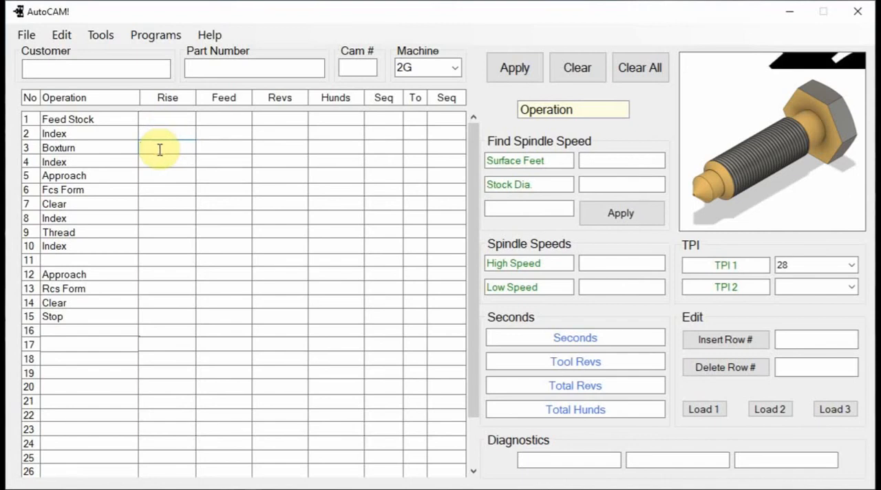
{"action": "type", "text": "1.470"}
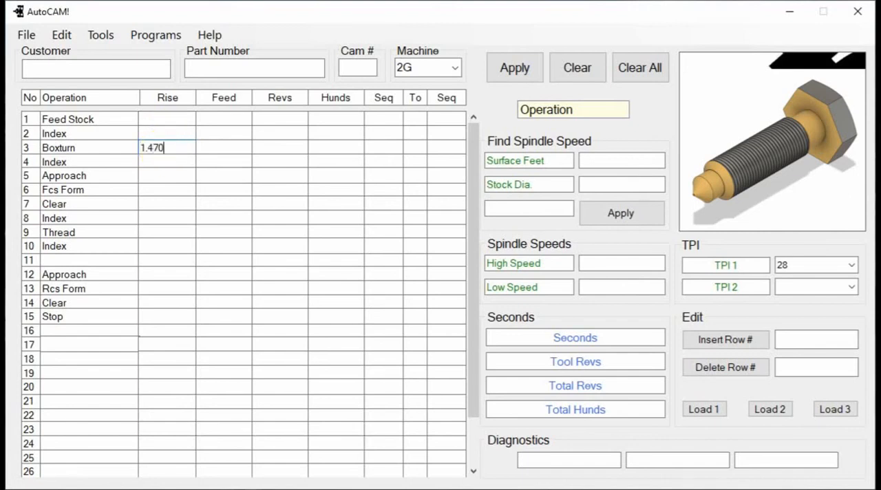
{"action": "left_click", "coordinate": [146, 187]}
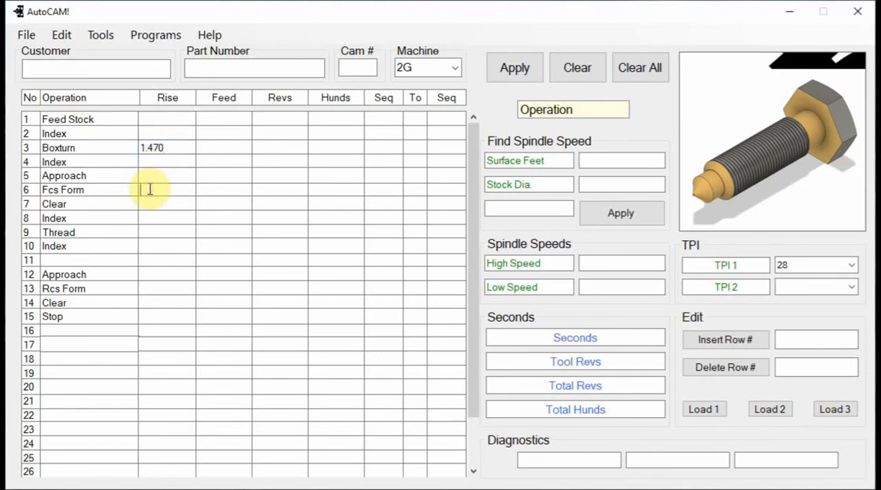
{"action": "type", "text": ".225"}
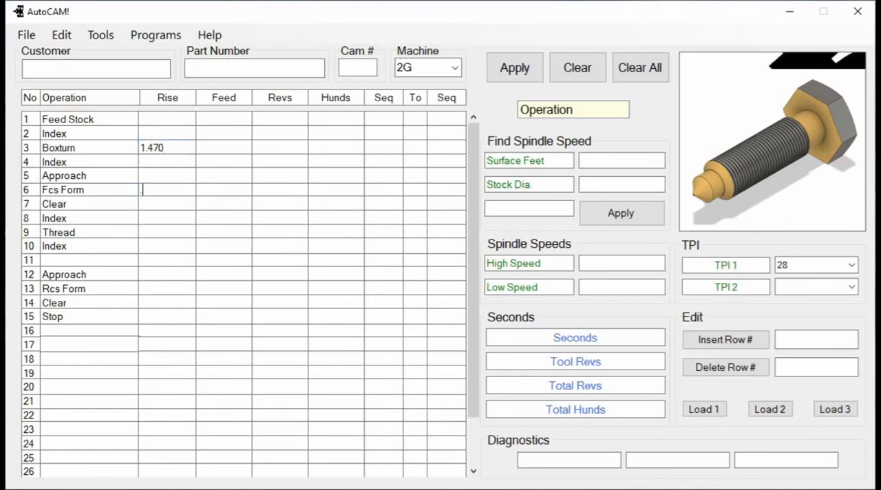
Enter a rise of 1.0 for the Thread operation and .410 for the Rcs Form operation.
{"action": "left_click", "coordinate": [153, 229]}
{"action": "type", "text": "1.0"}
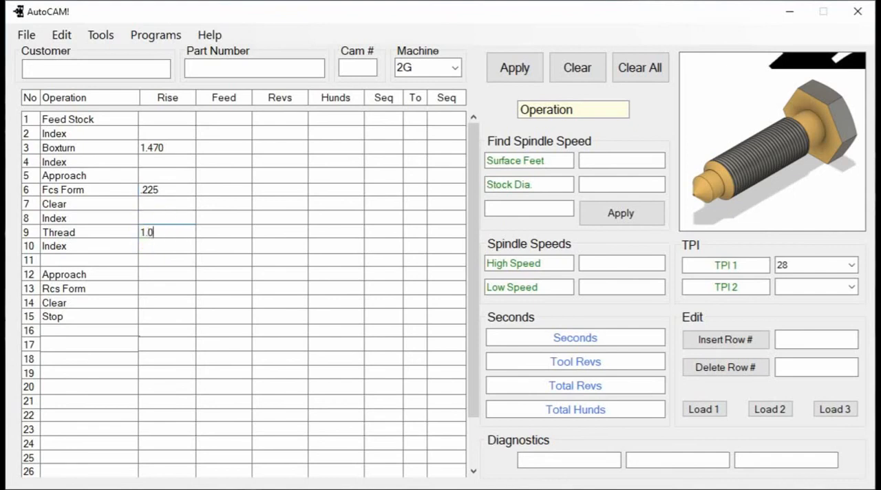
{"action": "left_click", "coordinate": [148, 248]}
{"action": "left_click", "coordinate": [153, 260]}
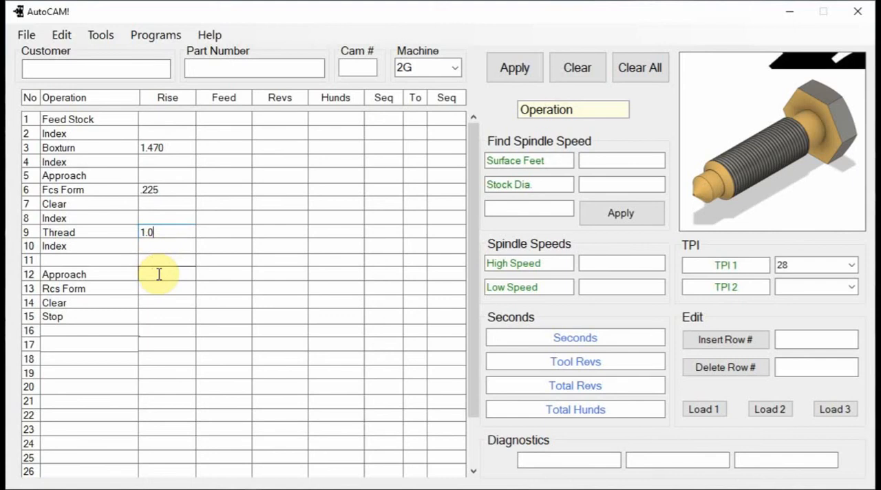
{"action": "left_click", "coordinate": [170, 289]}
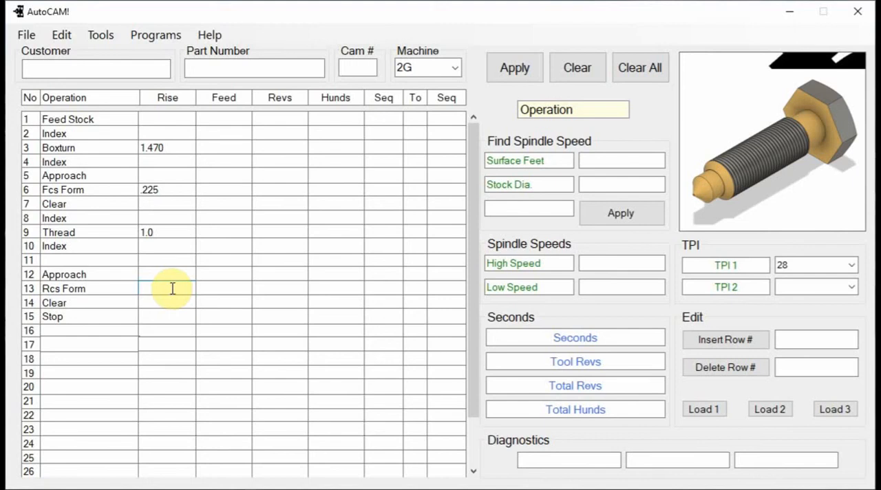
{"action": "type", "text": ".4"}
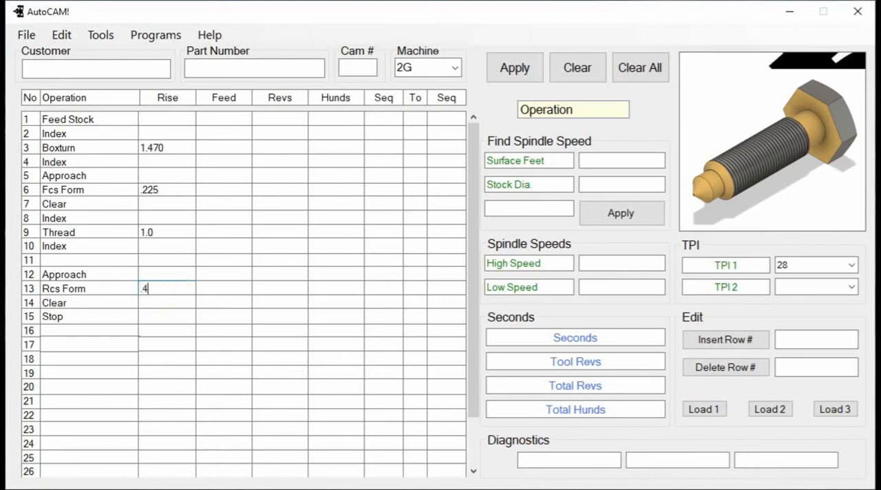
{"action": "type", "text": "10"}
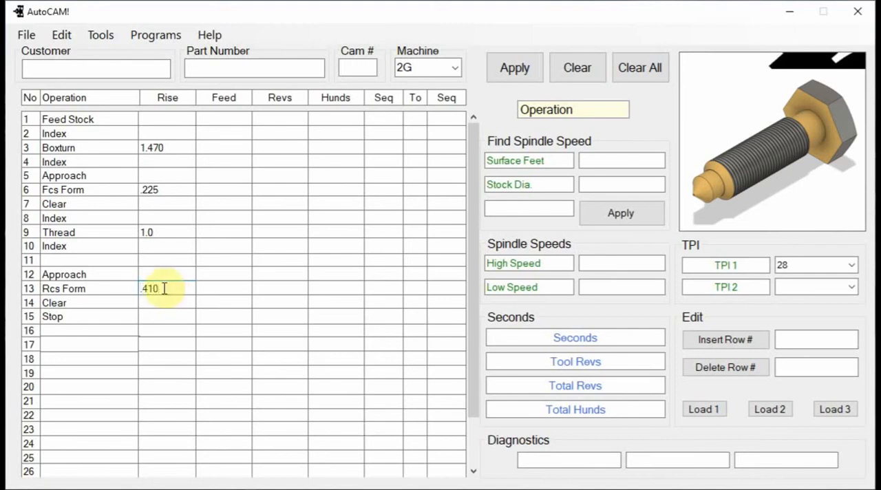
Enter a feed of .006 for the Boxturn operation and .0015 for both the Fcs Form and Rcs Form operations.
{"action": "left_click", "coordinate": [209, 149]}
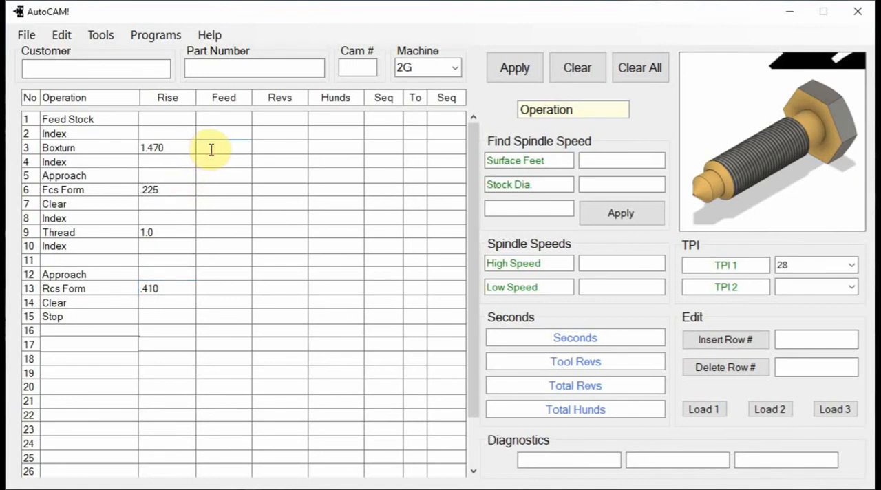
{"action": "type", "text": ".006"}
{"action": "left_click", "coordinate": [213, 193]}
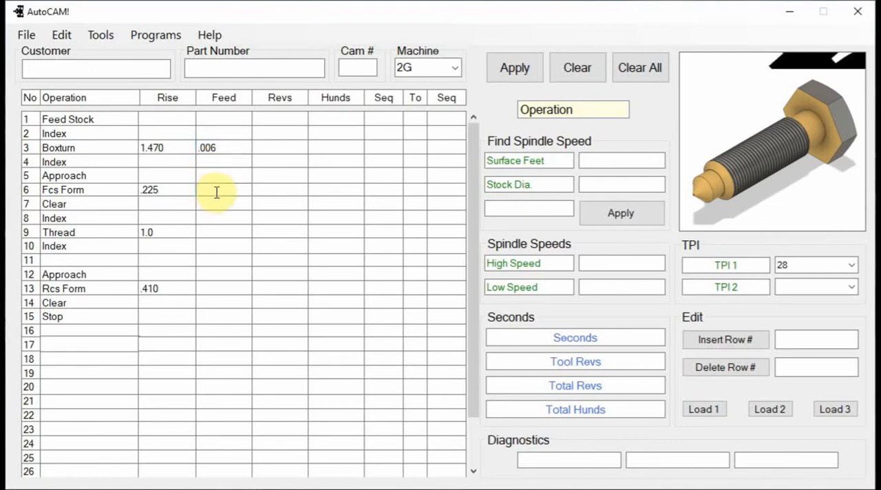
{"action": "type", "text": ".001"}
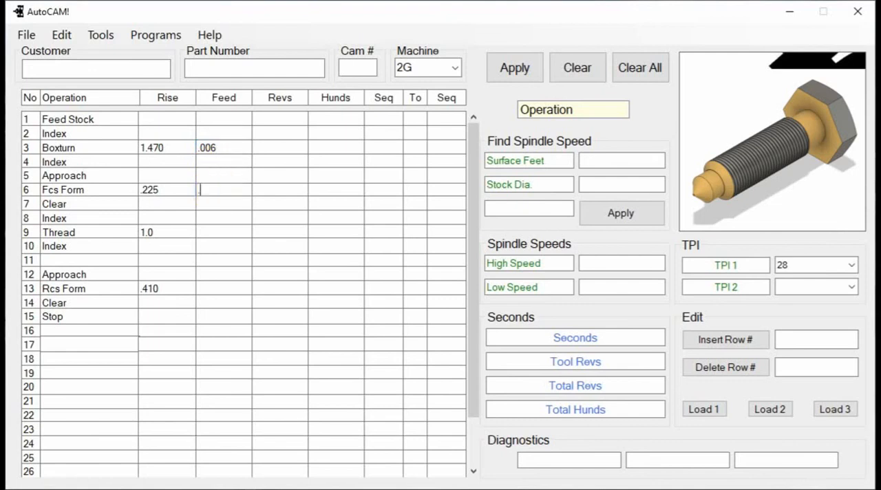
{"action": "type", "text": "5"}
{"action": "left_click", "coordinate": [212, 288]}
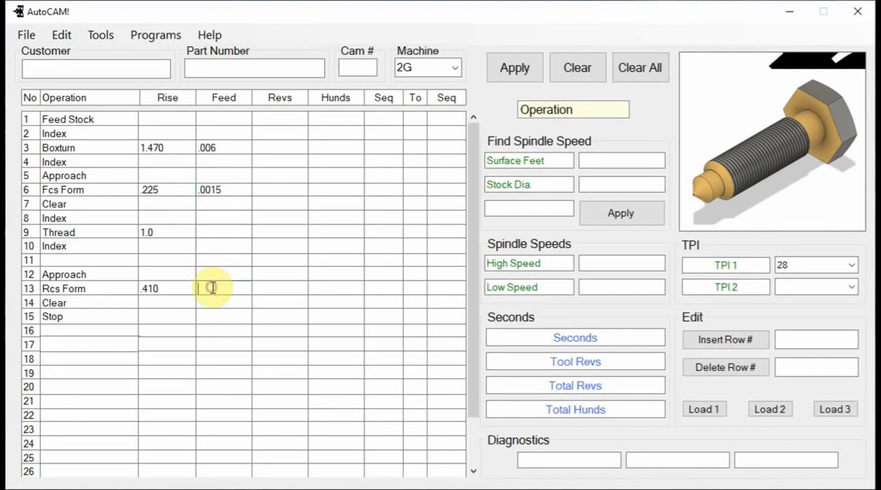
{"action": "type", "text": ".00"}
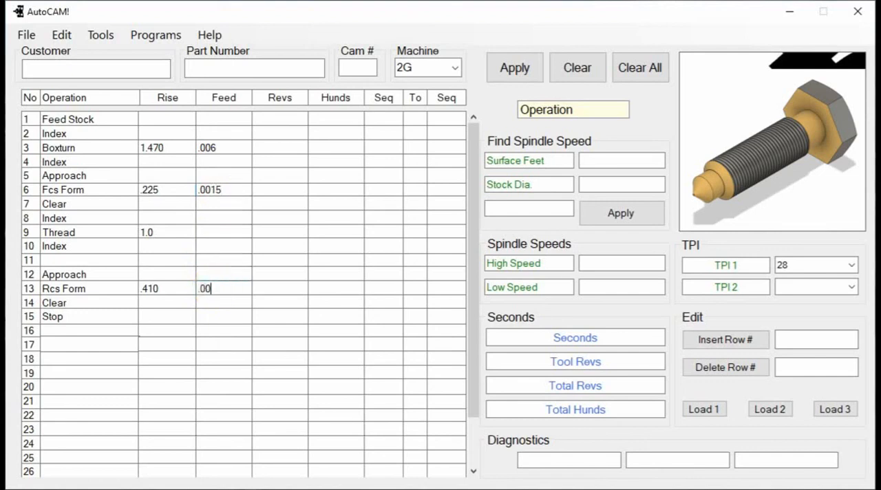
{"action": "type", "text": "15"}
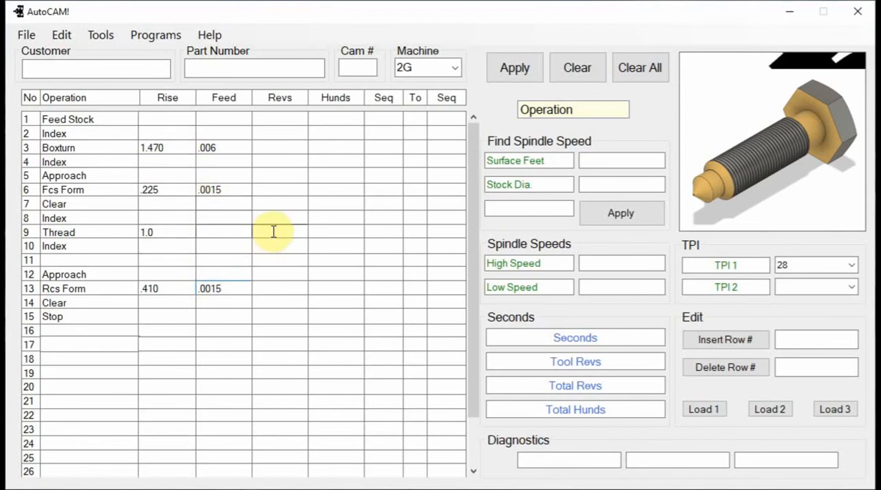
Calculate the recommended spindle speed from 500 surface feet and a stock diameter of .750.
{"action": "left_click", "coordinate": [628, 160]}
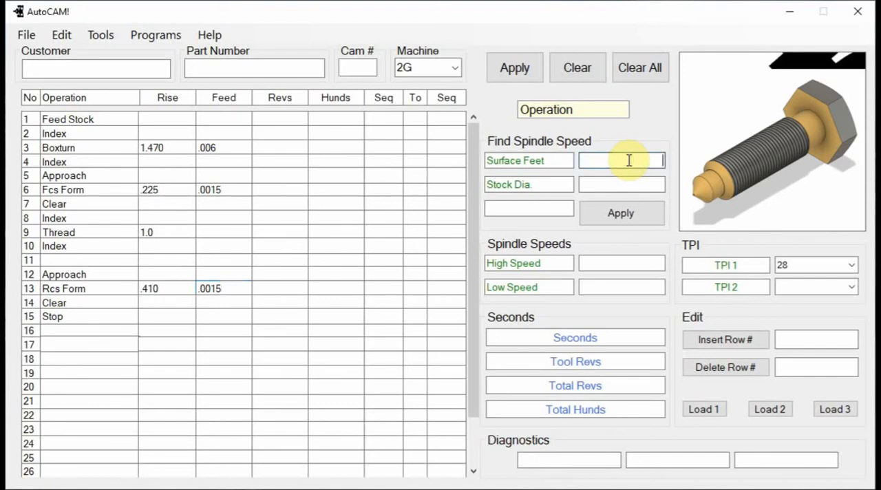
{"action": "type", "text": "500"}
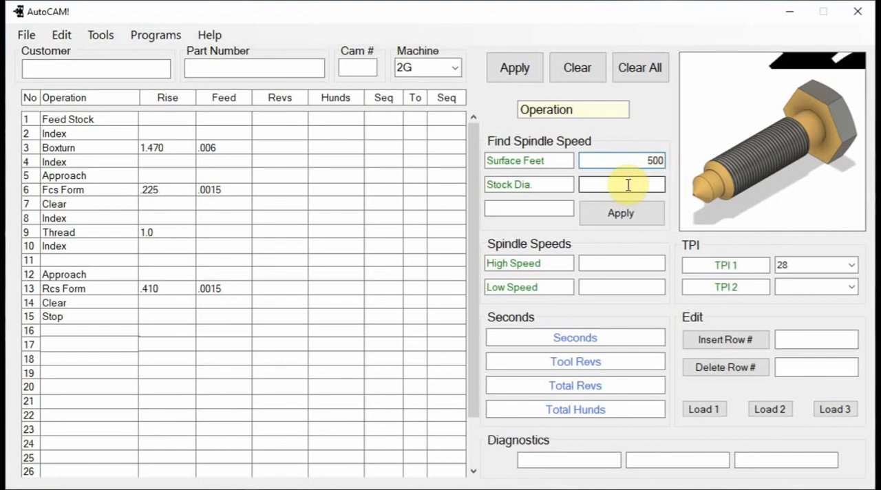
{"action": "left_click", "coordinate": [629, 185]}
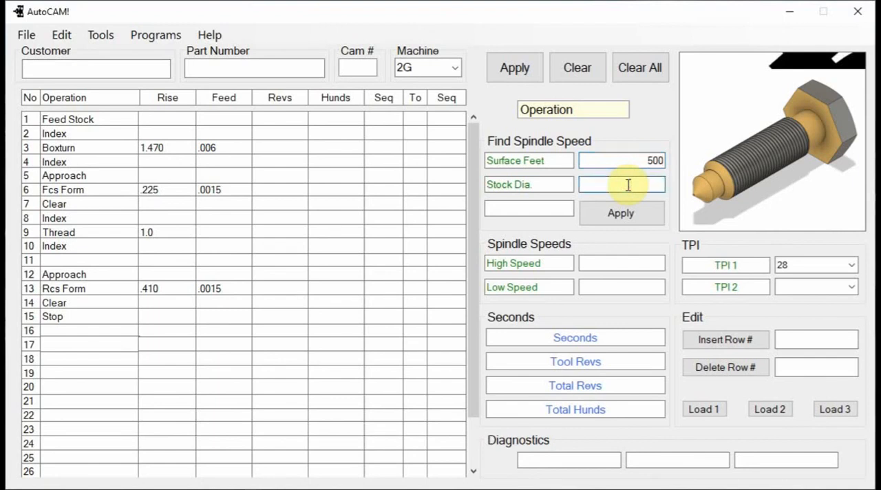
{"action": "type", "text": "."}
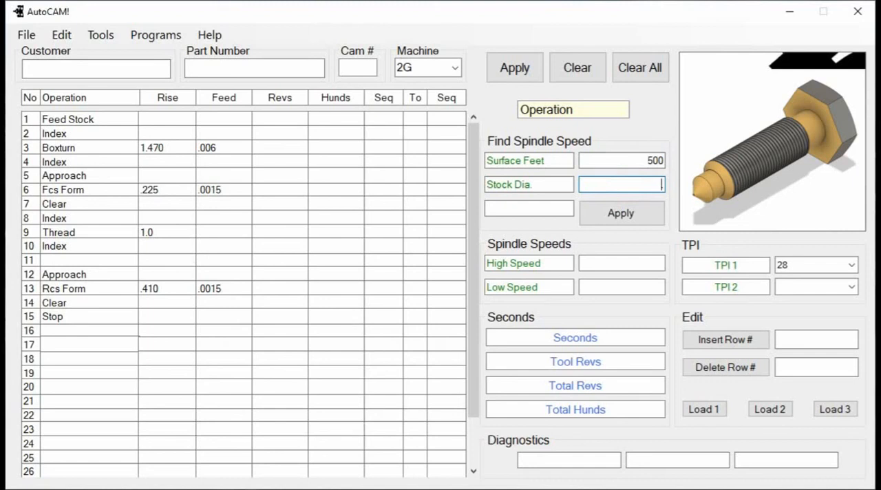
{"action": "left_click", "coordinate": [628, 184]}
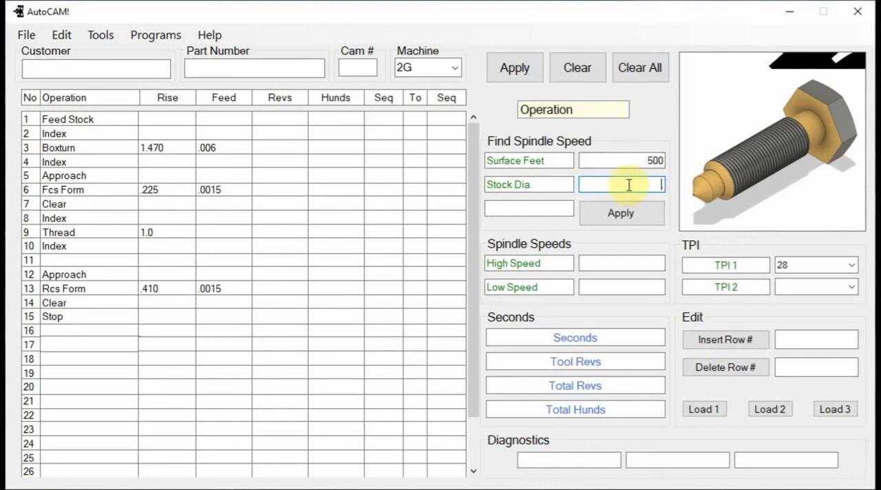
{"action": "type", "text": "7"}
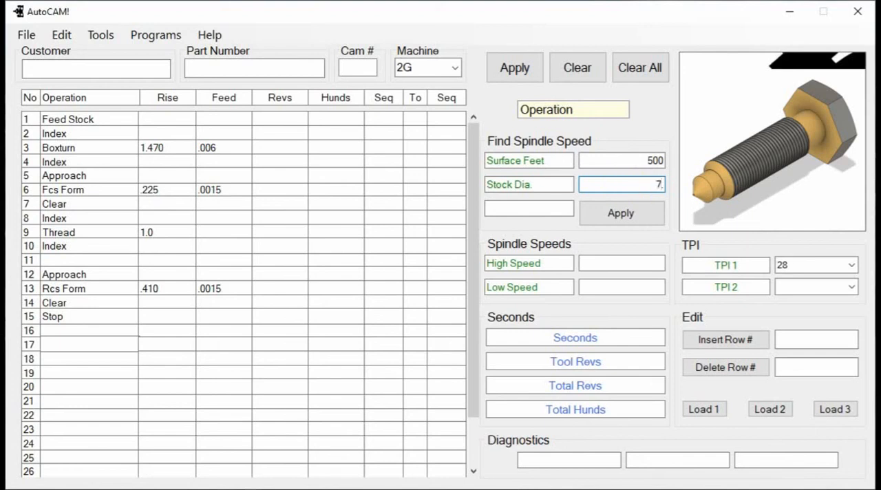
{"action": "type", "text": "50"}
{"action": "left_click", "coordinate": [600, 212]}
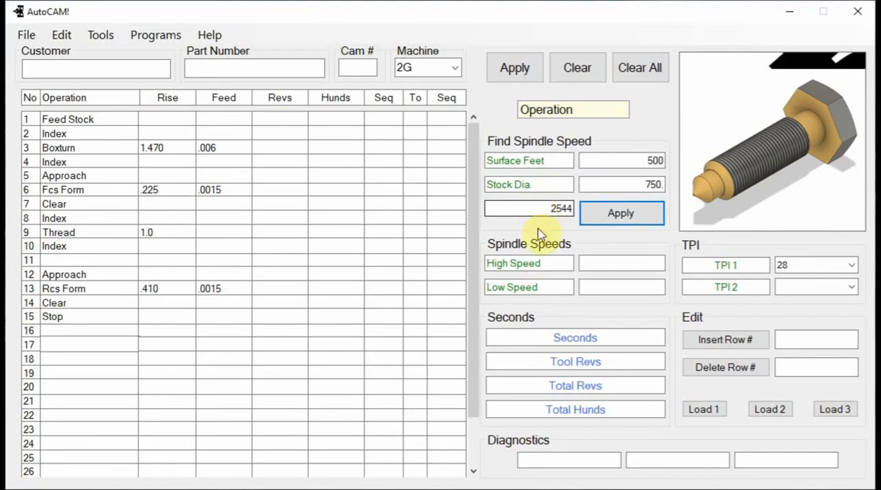
Set the high spindle speed to 2150 and the low spindle speed to 430.
{"action": "left_click", "coordinate": [607, 264]}
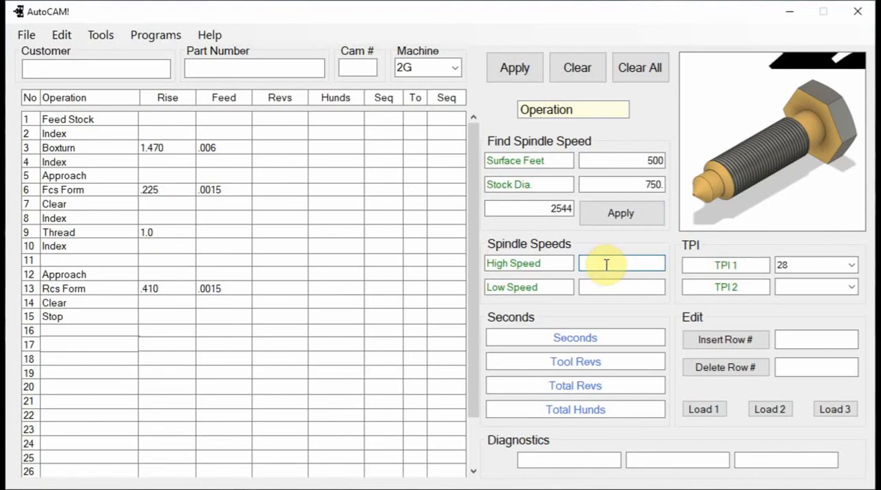
{"action": "type", "text": "2150"}
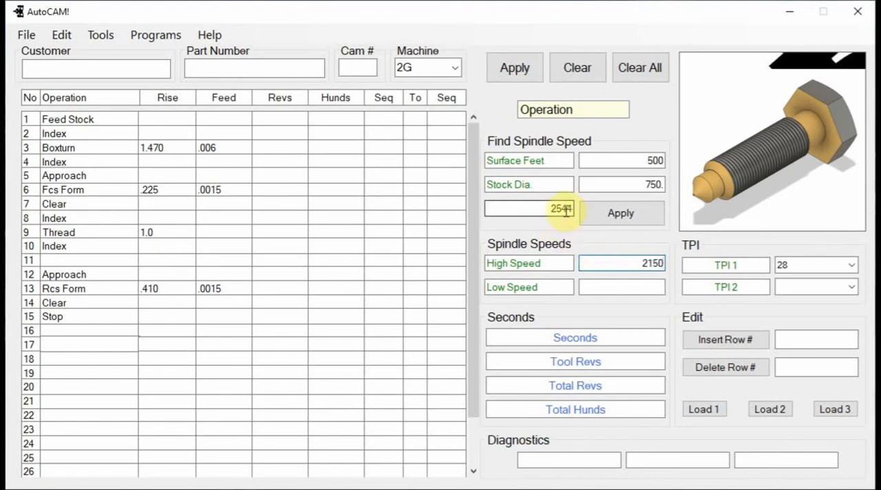
{"action": "left_click", "coordinate": [633, 288]}
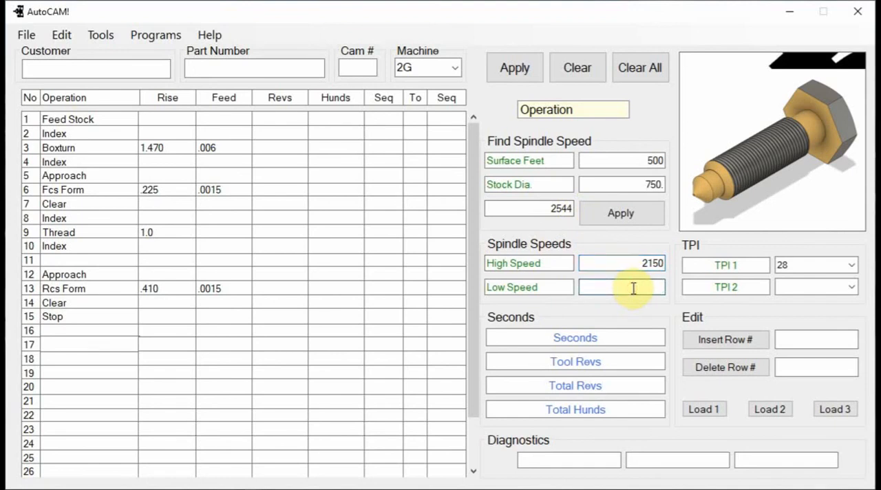
{"action": "type", "text": "4"}
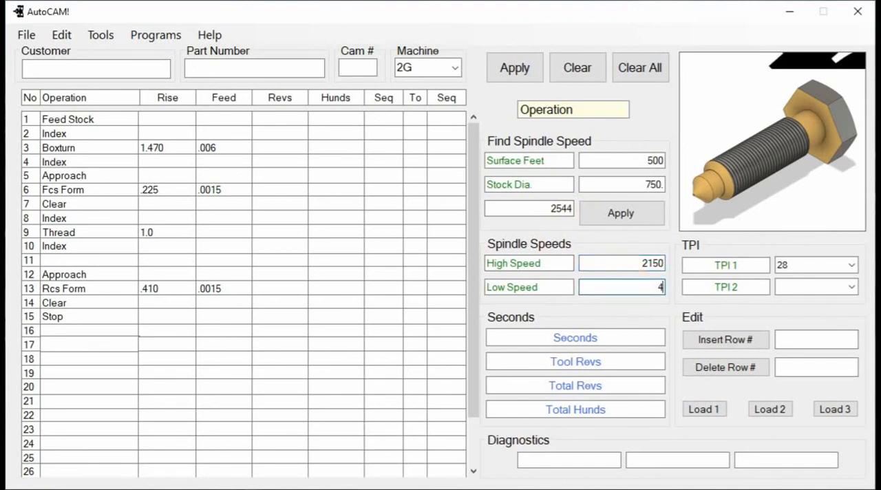
{"action": "type", "text": "30"}
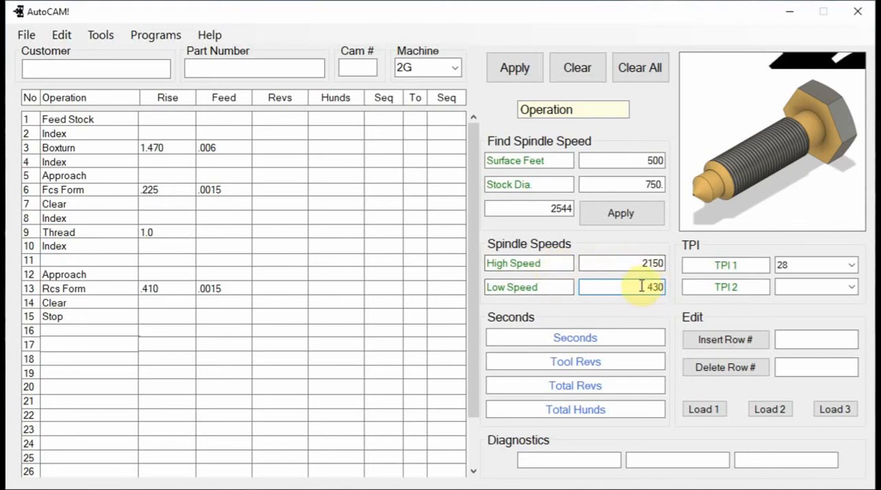
Change TPI 1 to 32 and calculate the cam layout.
{"action": "left_click", "coordinate": [855, 265]}
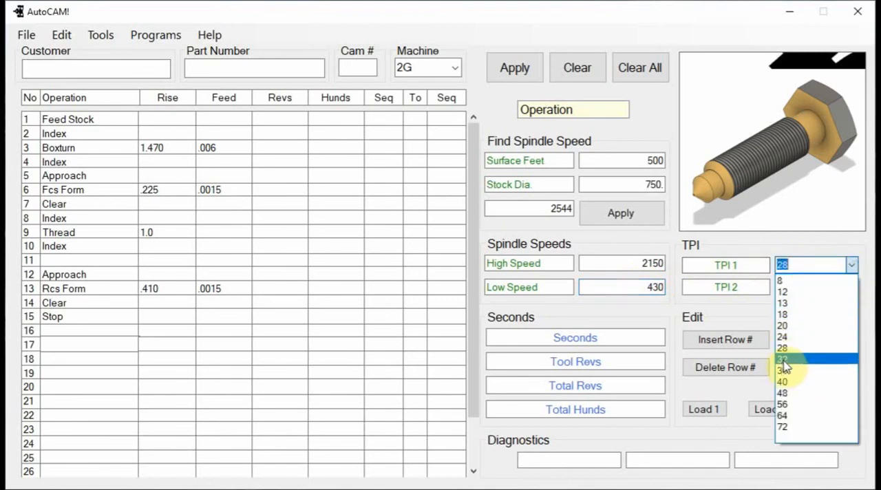
{"action": "left_click", "coordinate": [783, 359]}
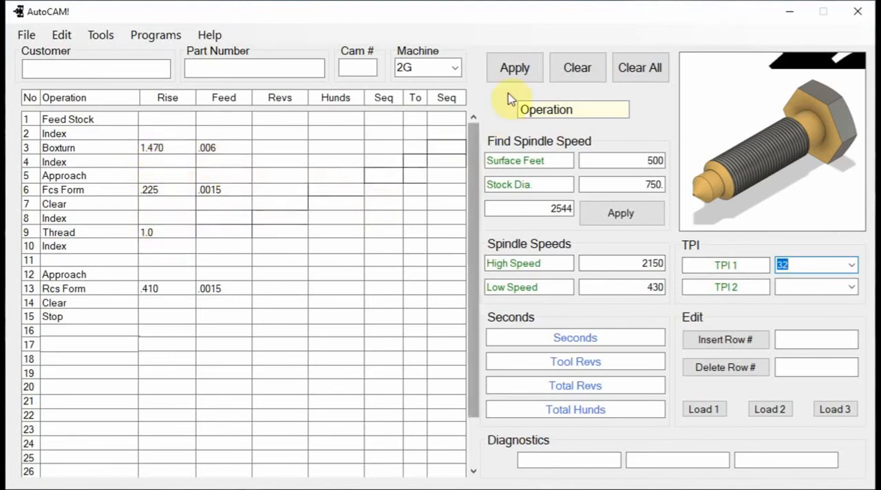
{"action": "left_click", "coordinate": [515, 72]}
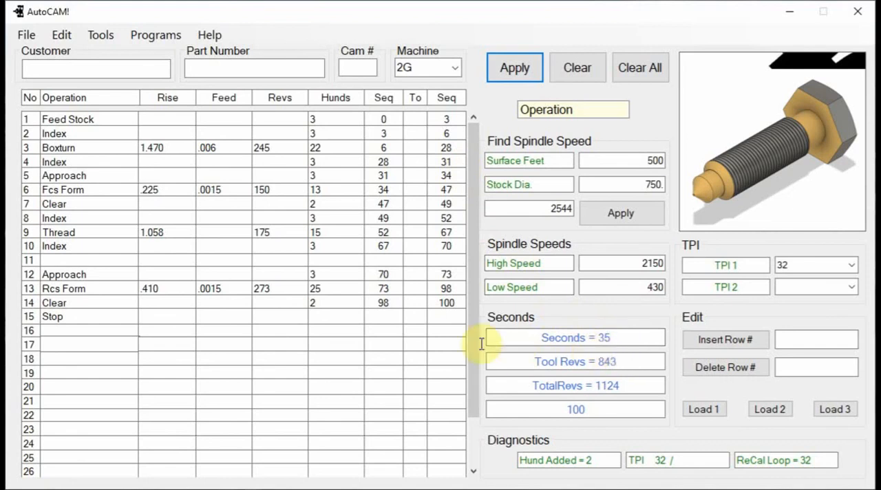
Set the hundredths to 6 for Feed Stock, the Approach in row 5 and the Clear in row 7.
{"action": "left_click", "coordinate": [325, 118]}
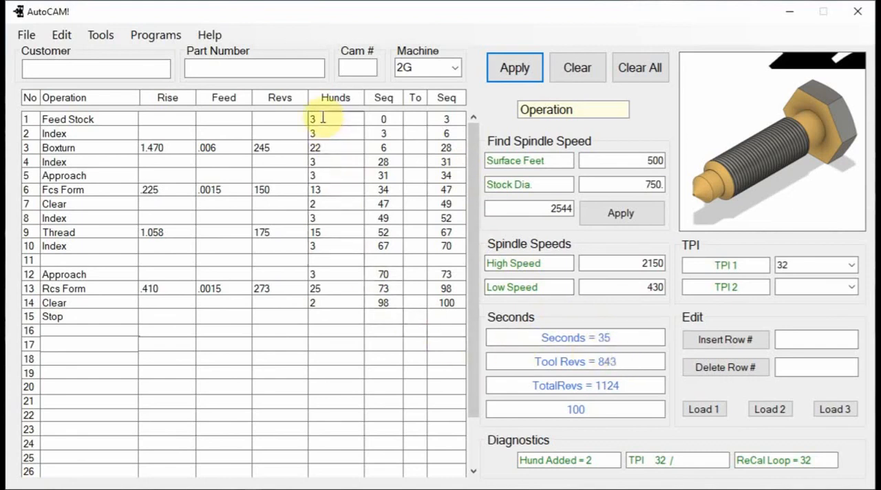
{"action": "double_click", "coordinate": [323, 118]}
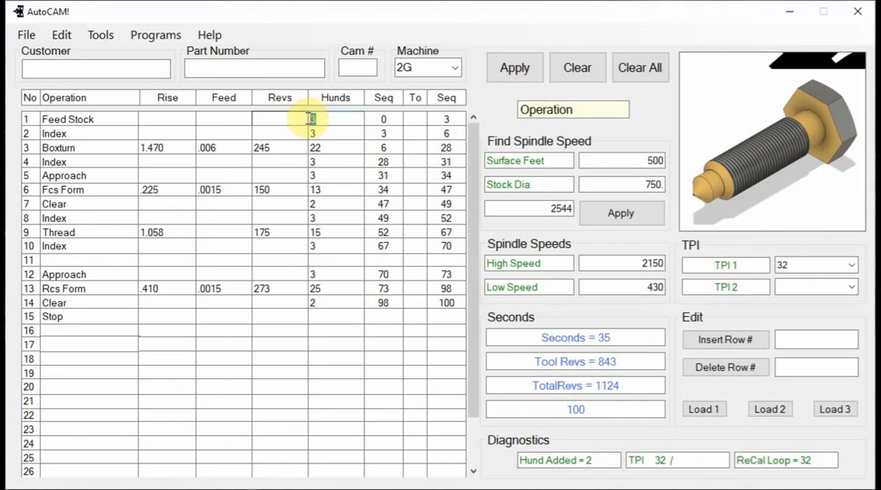
{"action": "type", "text": "6"}
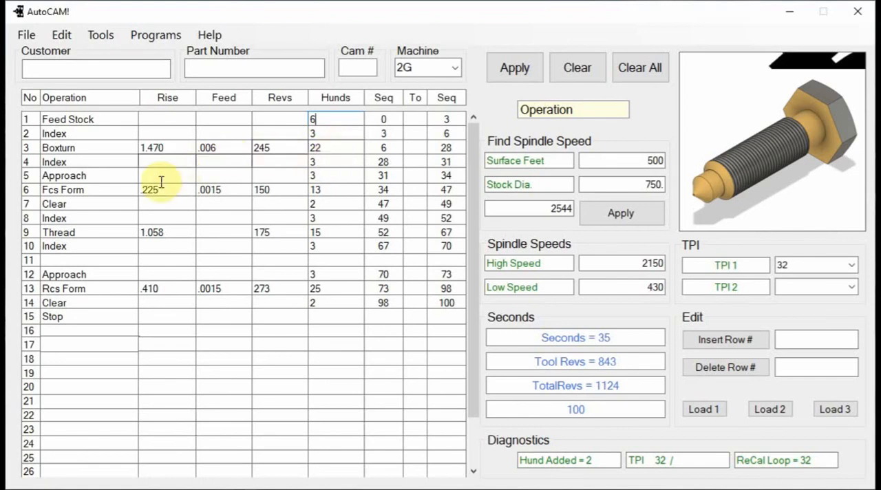
{"action": "left_click", "coordinate": [320, 175]}
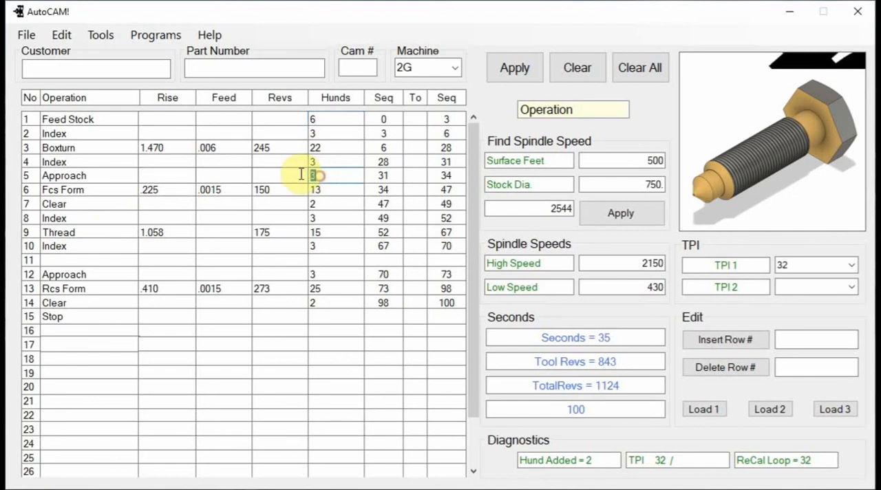
{"action": "type", "text": "6"}
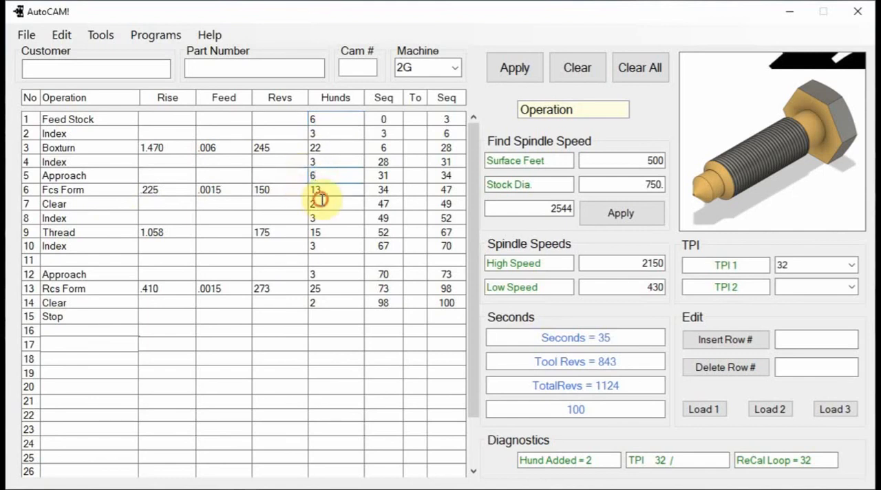
{"action": "left_click", "coordinate": [316, 202]}
{"action": "type", "text": "6"}
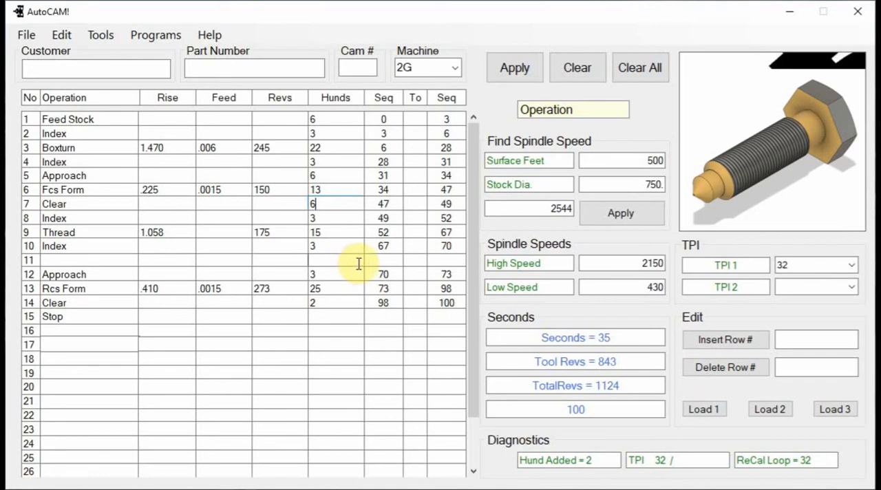
Set the hundredths of the Approach in row 12 to 6 and recalculate the cam layout.
{"action": "left_click", "coordinate": [324, 273]}
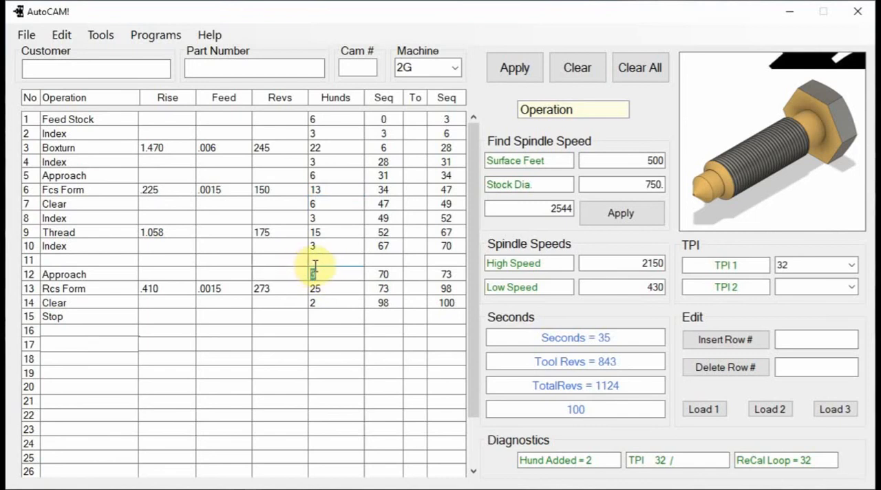
{"action": "type", "text": "6"}
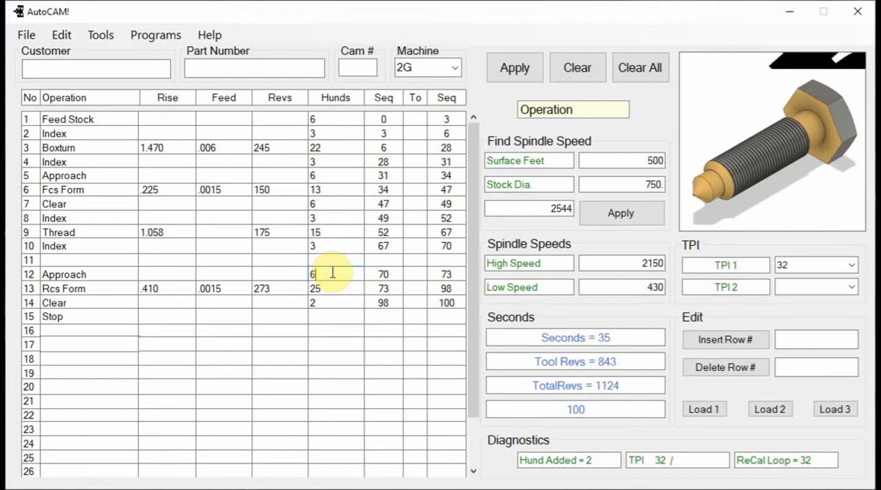
{"action": "left_click", "coordinate": [516, 71]}
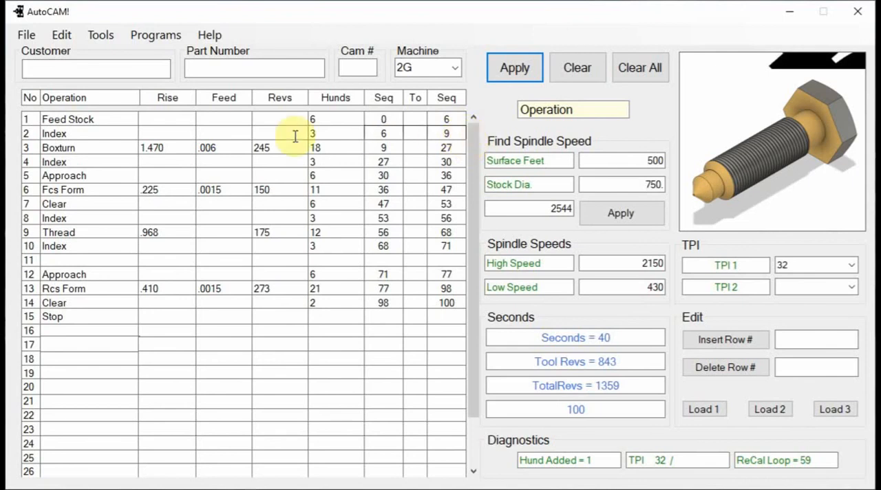
{"action": "left_click", "coordinate": [28, 36]}
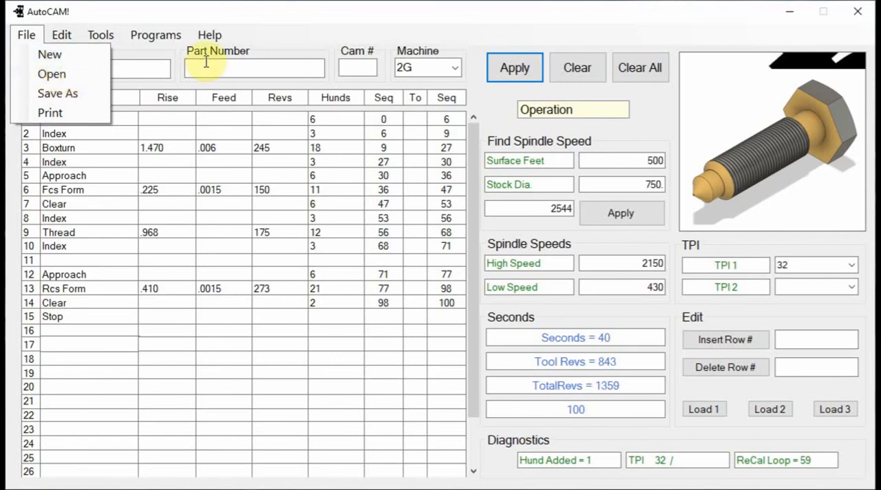
{"action": "left_click", "coordinate": [502, 110]}
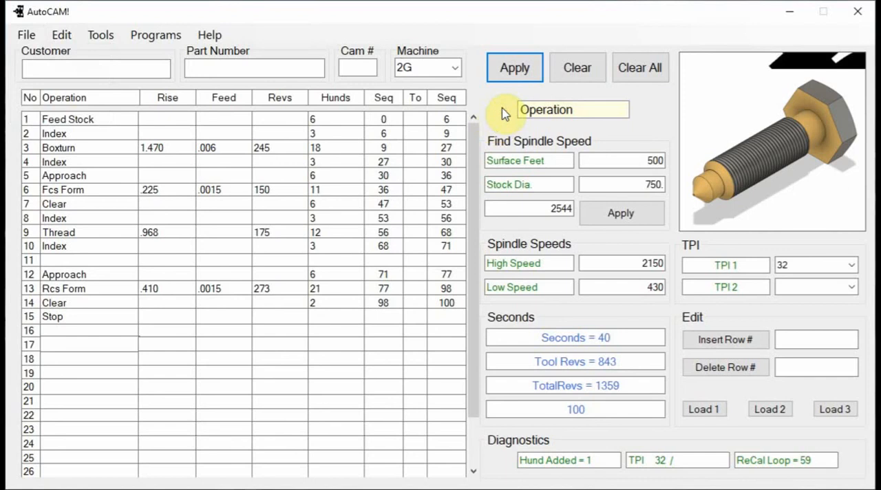